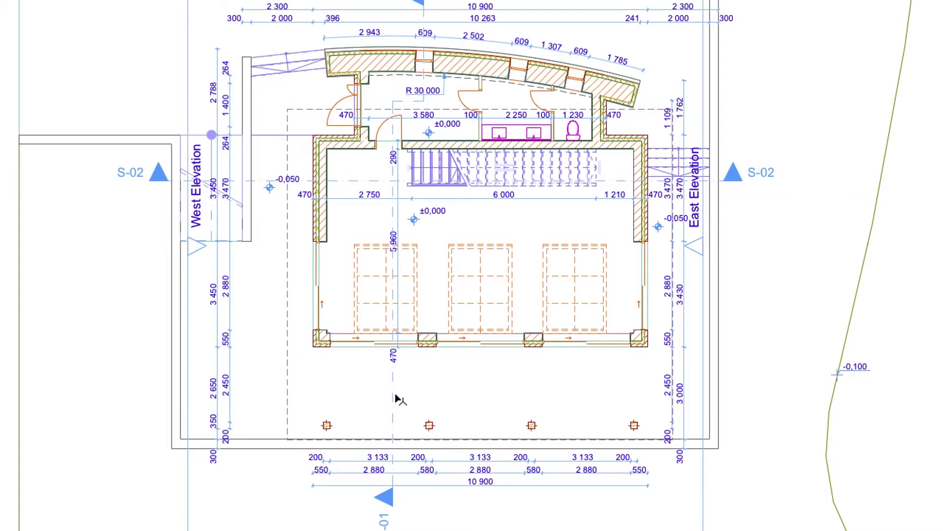
Open S-01 from its section line with current view settings, then redefine Sections with current window settings
right_click(394, 396)
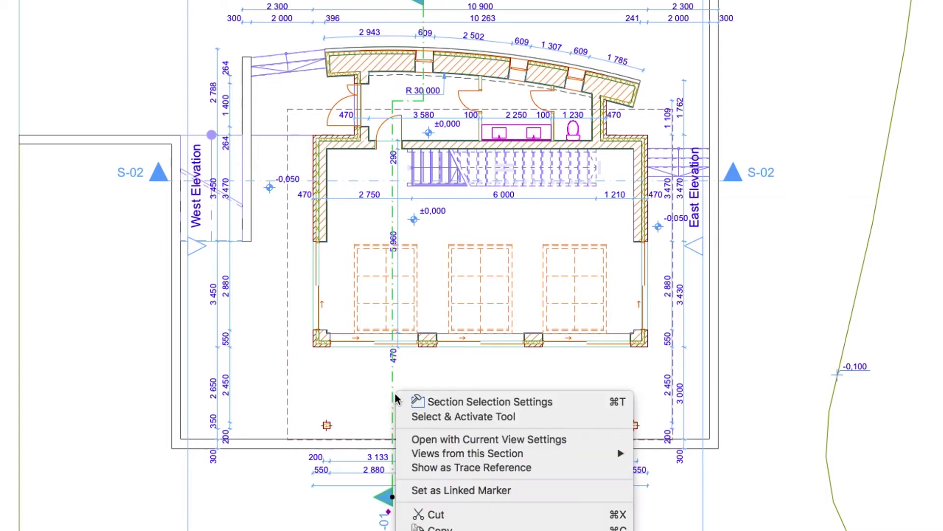
click(400, 439)
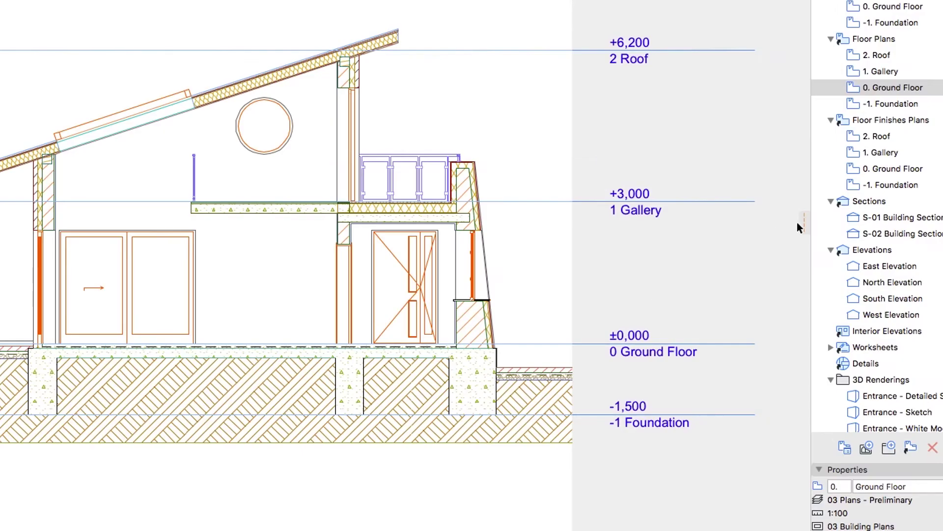
click(845, 209)
right_click(846, 208)
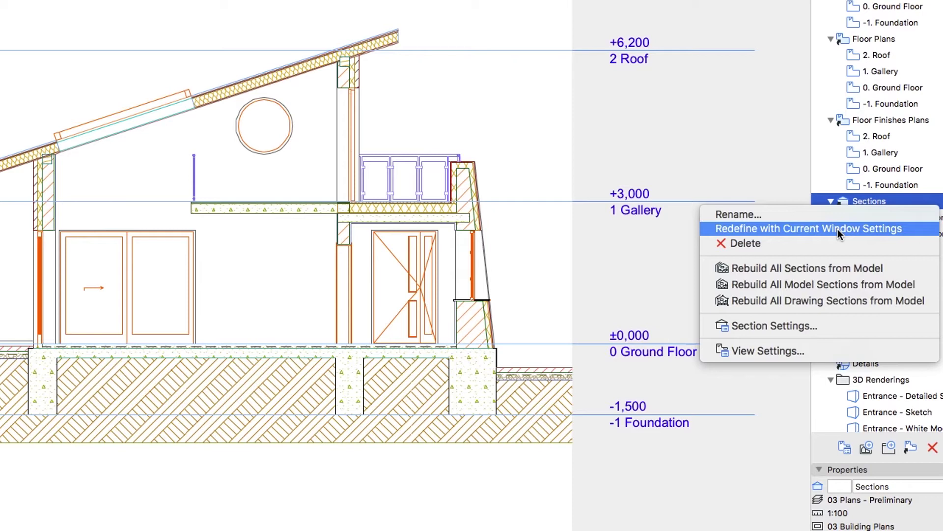
click(838, 229)
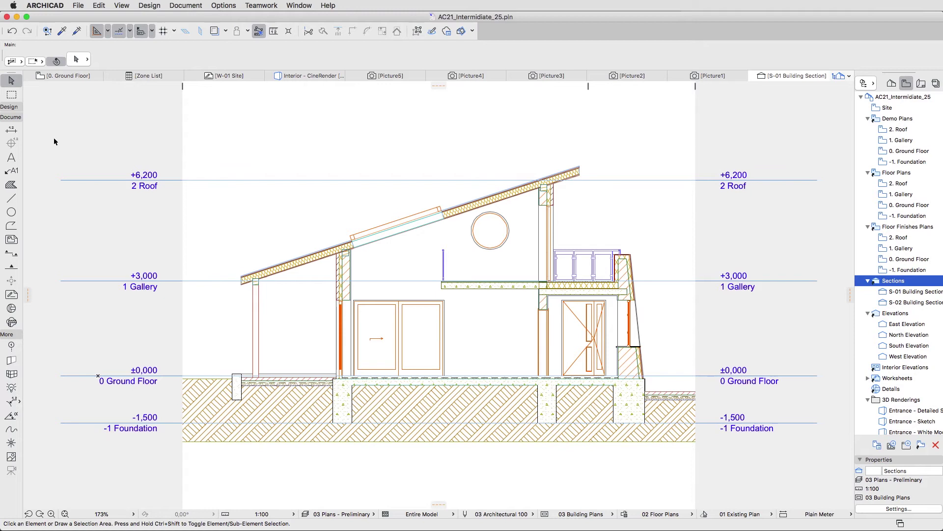
Set the Dimension tool defaults to Level (elevation) type with a new marker type sized 1,00
double_click(15, 134)
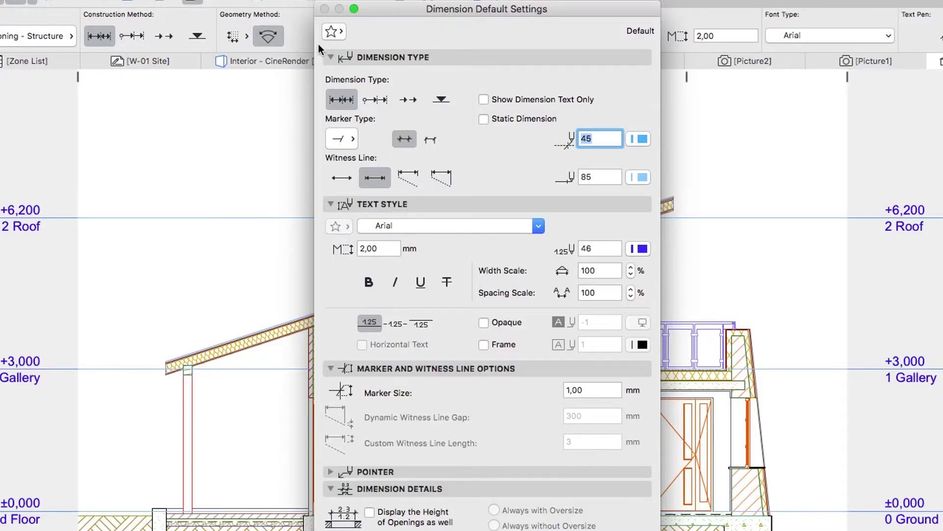
click(324, 34)
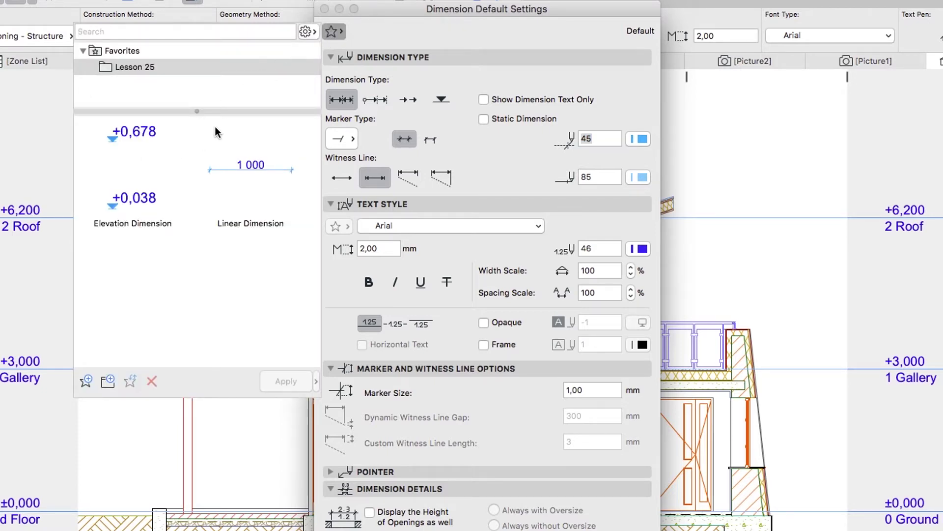
click(334, 36)
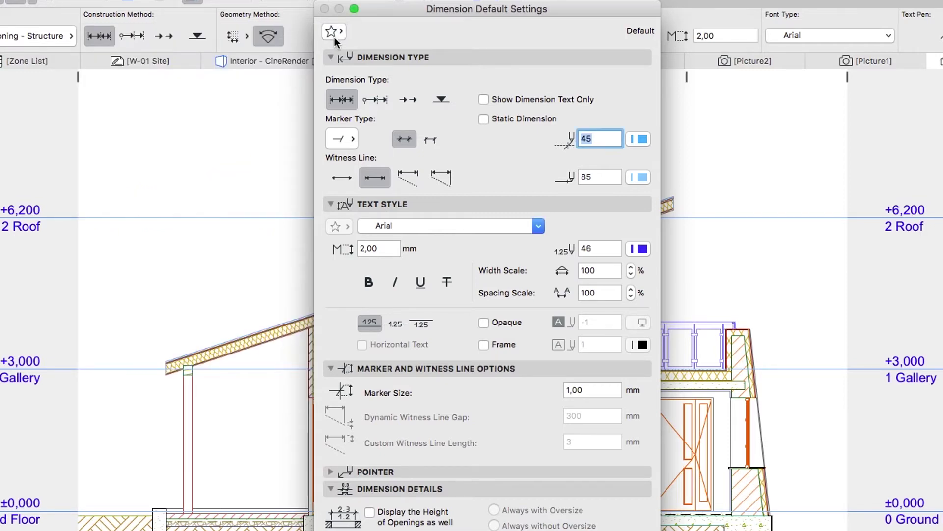
click(441, 101)
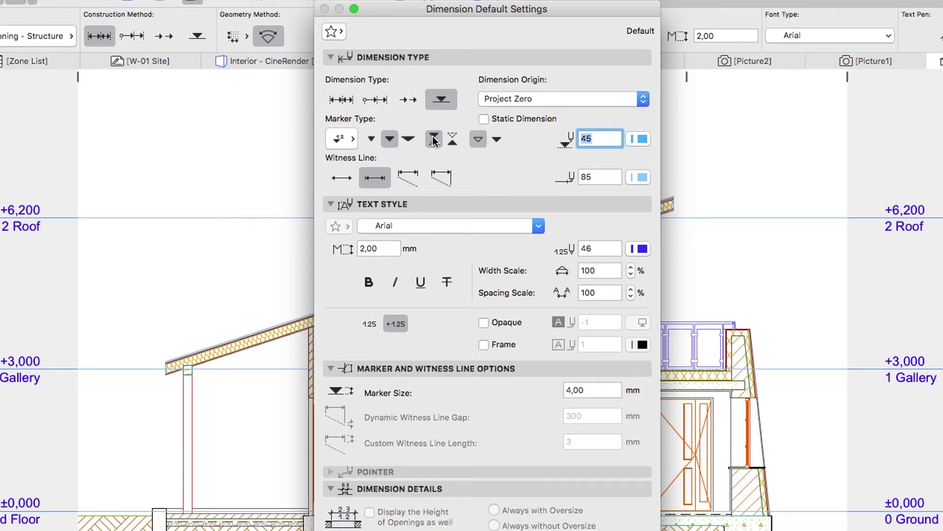
click(434, 140)
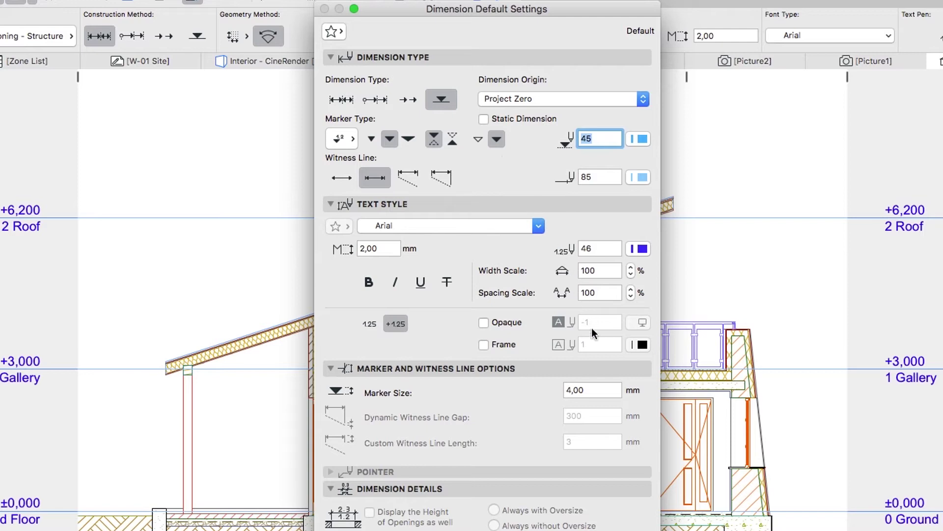
click(594, 387)
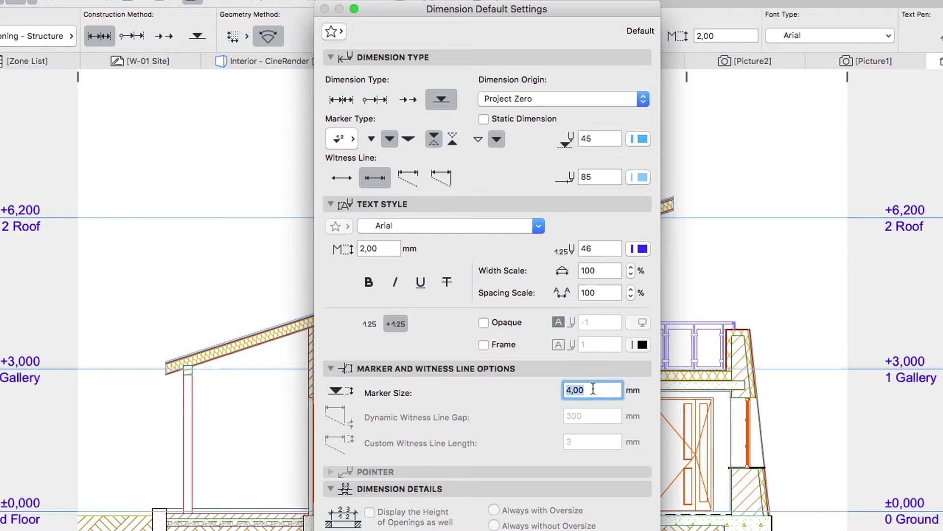
text(1,00)
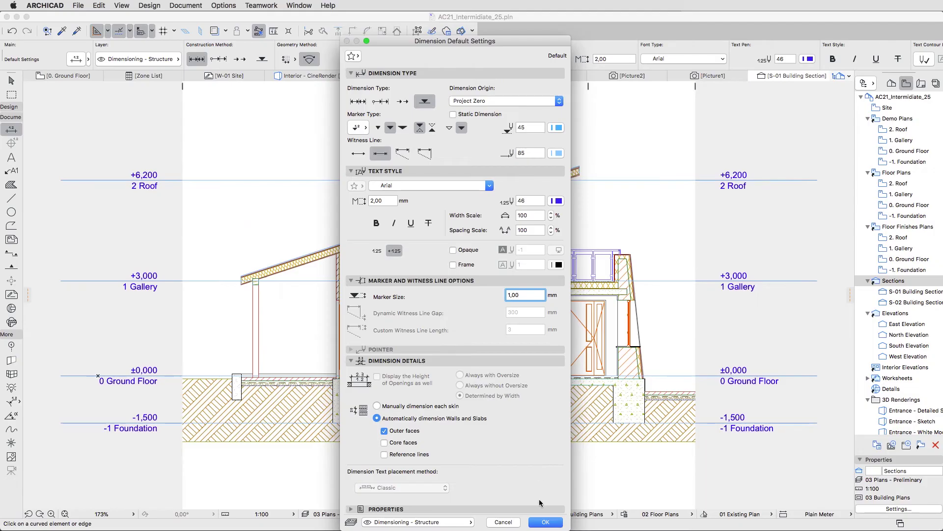
click(544, 521)
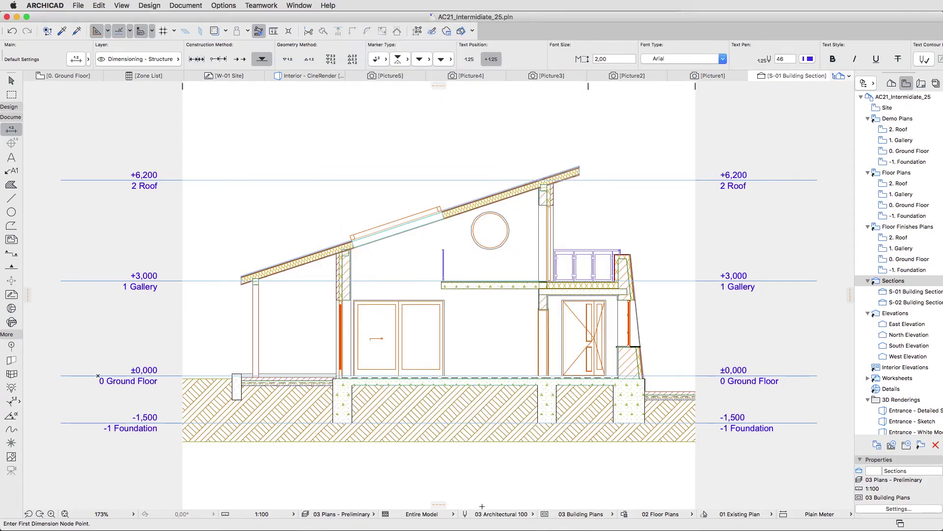
Dimension roof, balcony, gallery slab, ground slab and foundation heights (+6,647, +3,850, +3,000, ±0,000, -1,500) right of the section
click(52, 513)
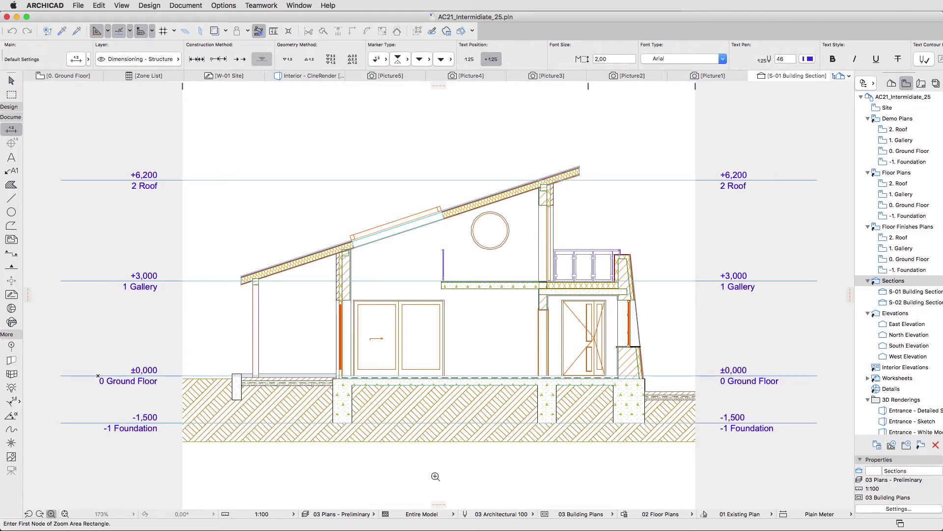
click(662, 434)
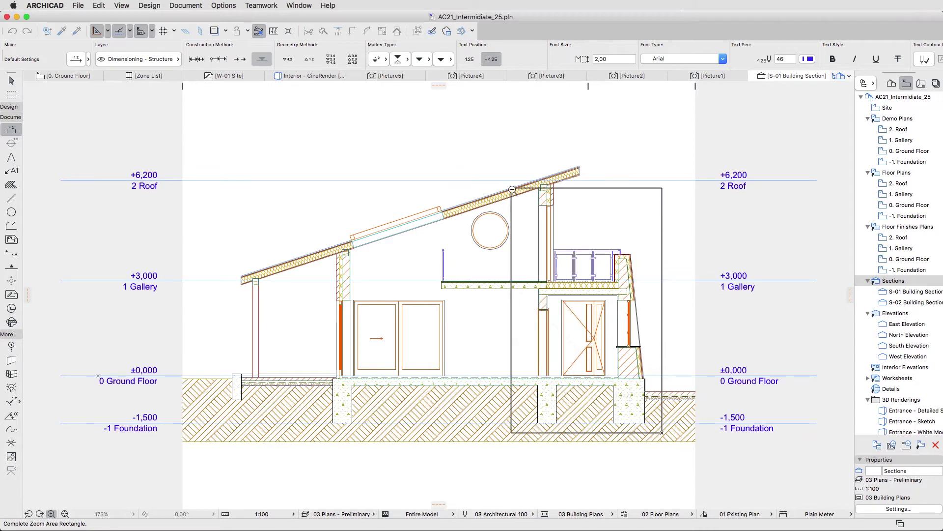
click(491, 154)
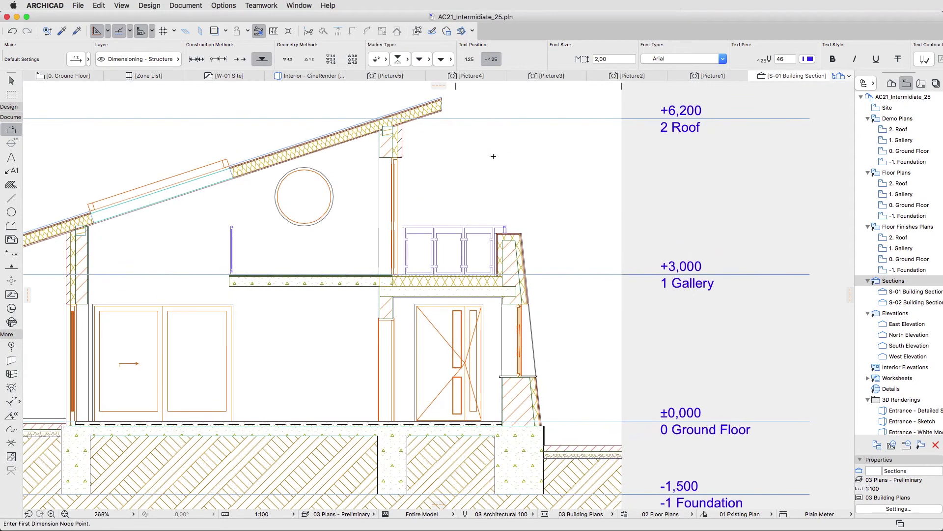
click(442, 98)
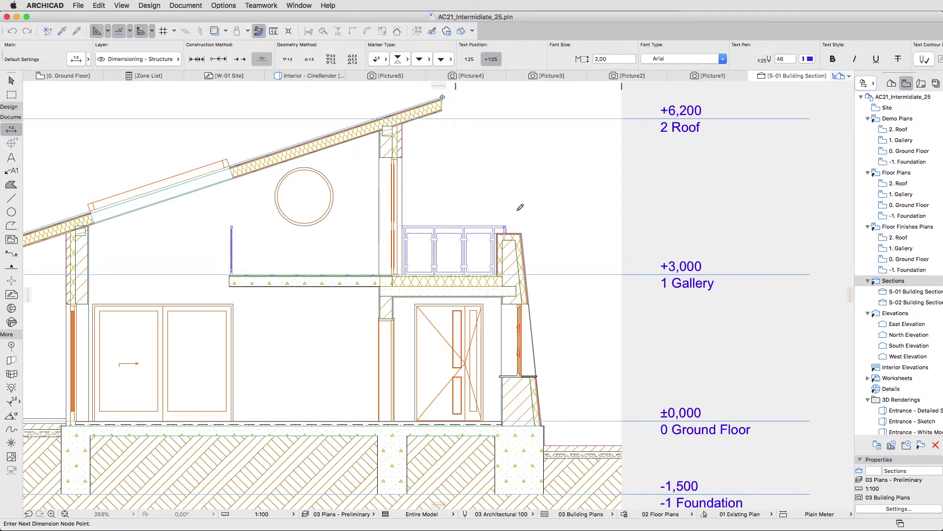
click(521, 234)
click(393, 274)
click(502, 421)
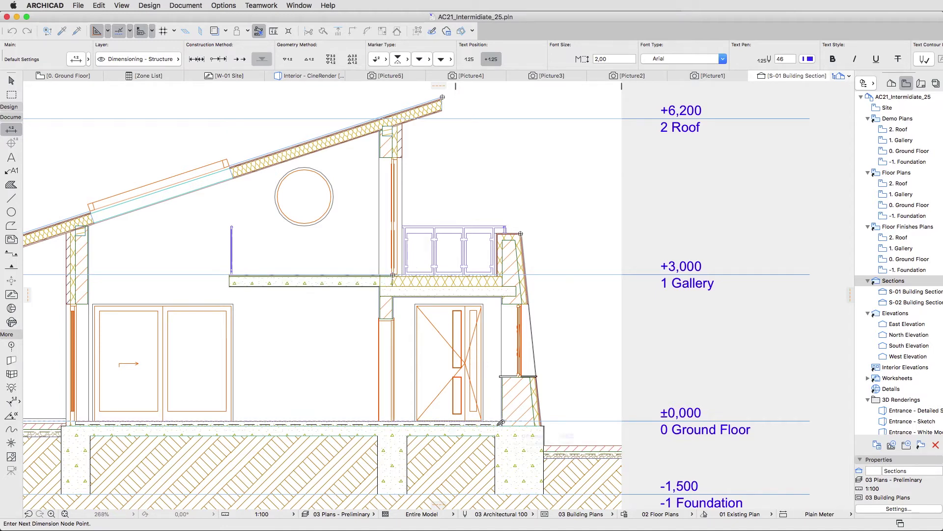
click(409, 493)
double_click(555, 380)
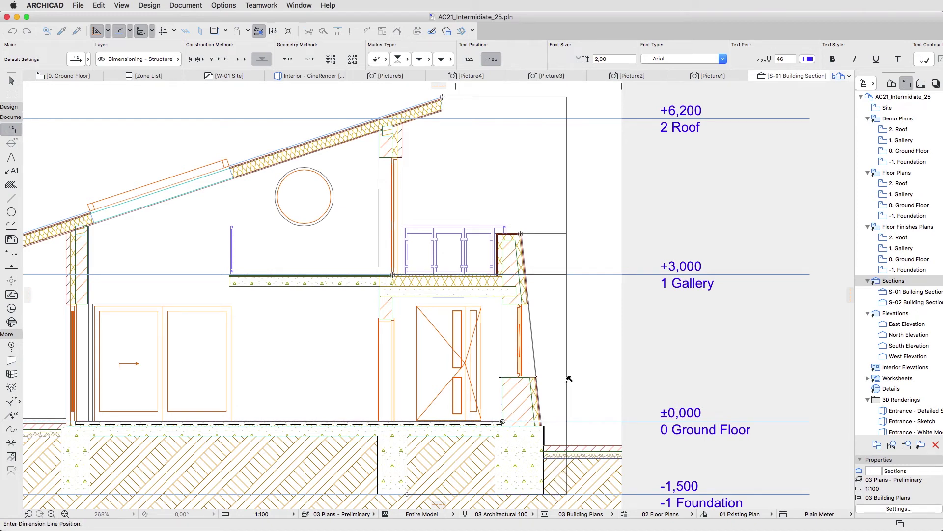
click(568, 379)
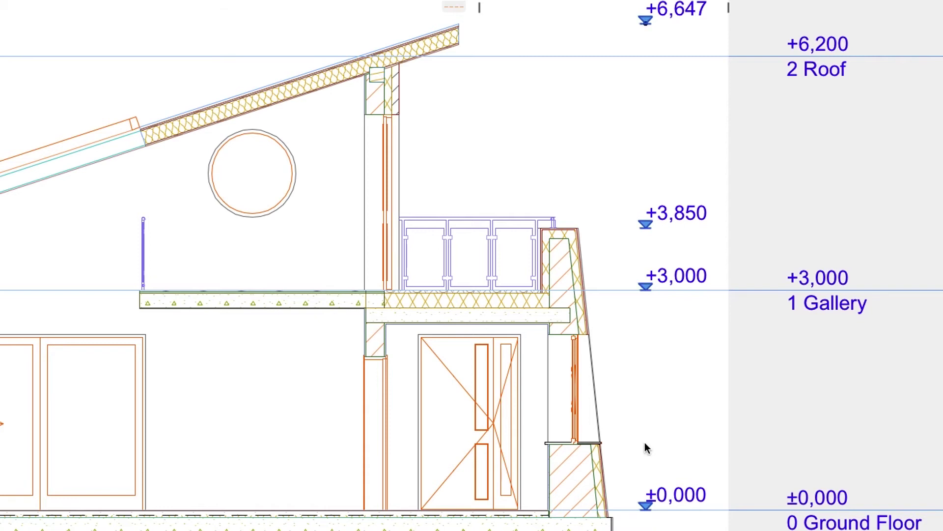
Extend the elevation chain with roof edge, railing top, slab underside and ground points (+6,377, +3,980, +2,760, -0,500)
click(647, 445)
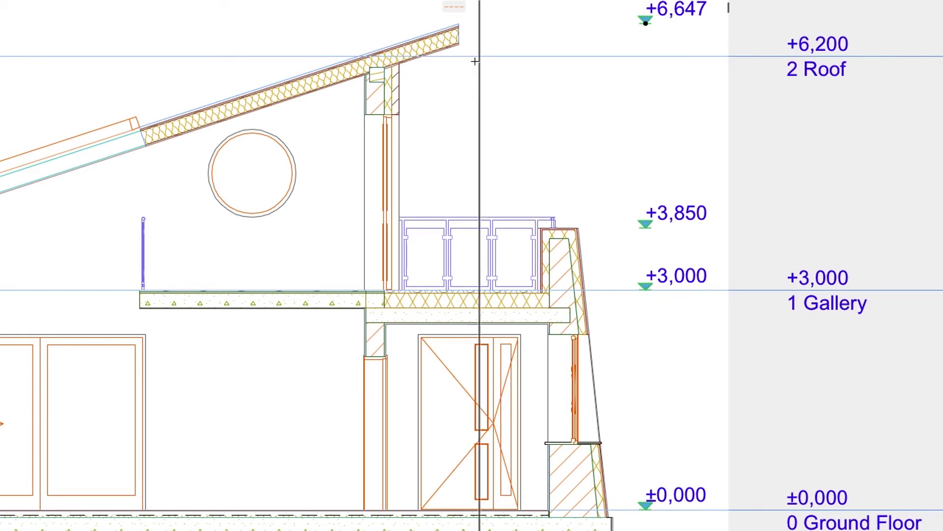
click(460, 40)
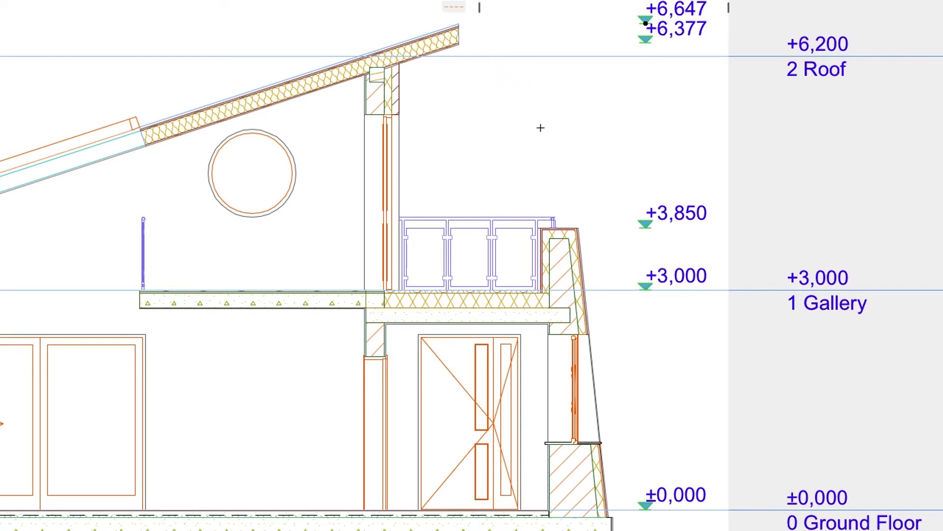
click(555, 212)
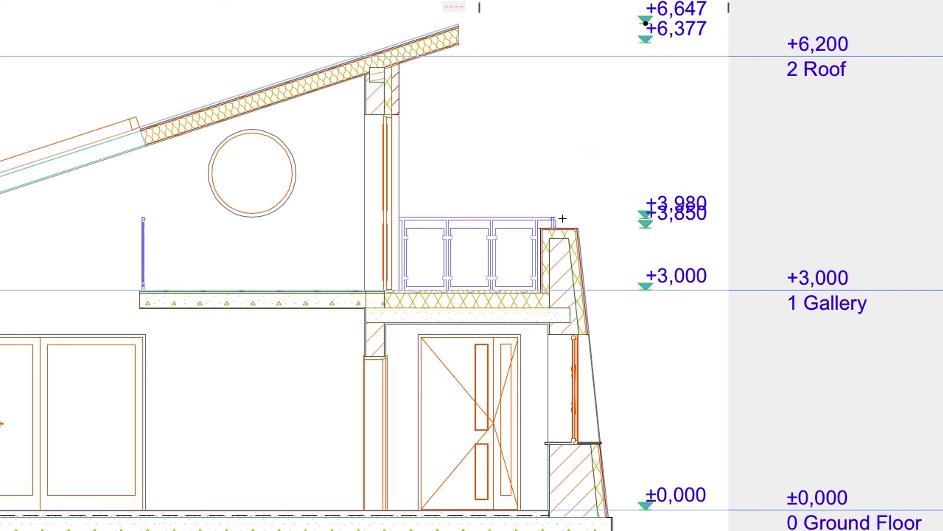
click(571, 307)
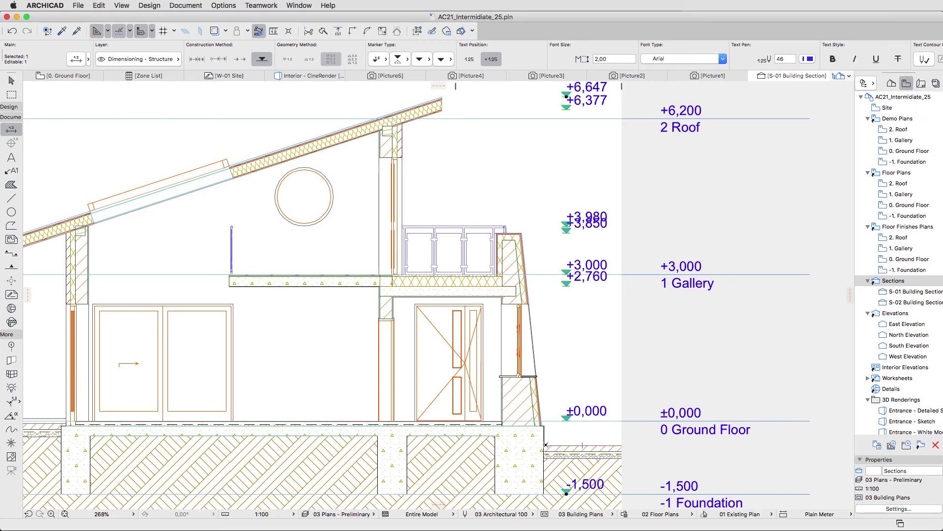
click(545, 445)
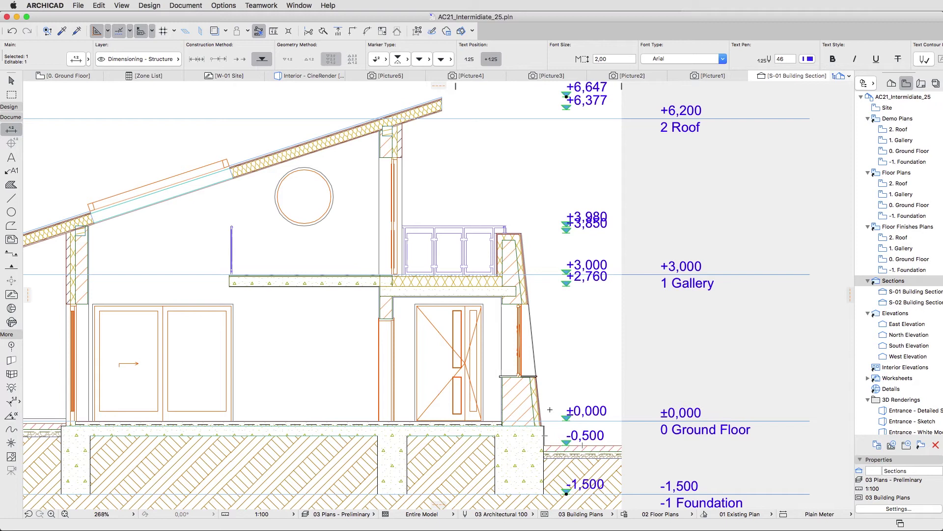
Switch the +2,760, +3,850 and +6,377 markers to the upward-pointing marker type
key(Escape)
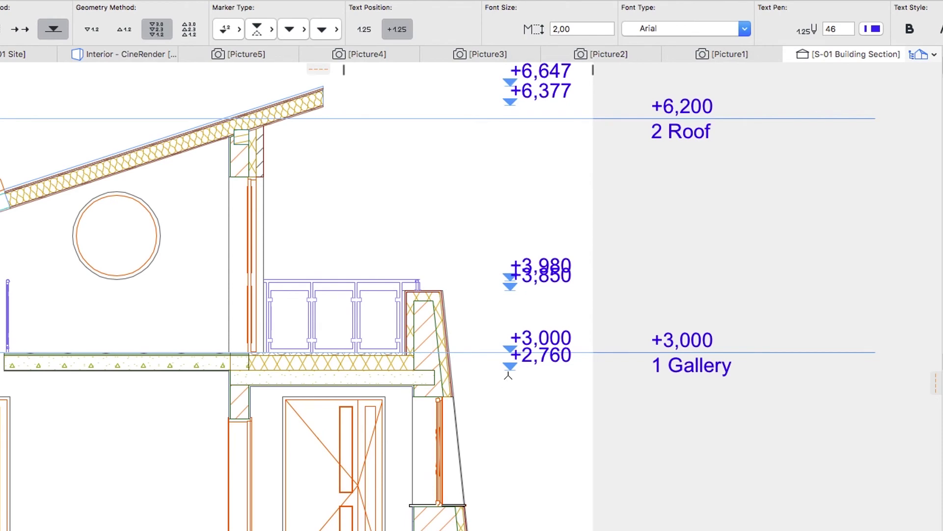
click(510, 369)
click(511, 291)
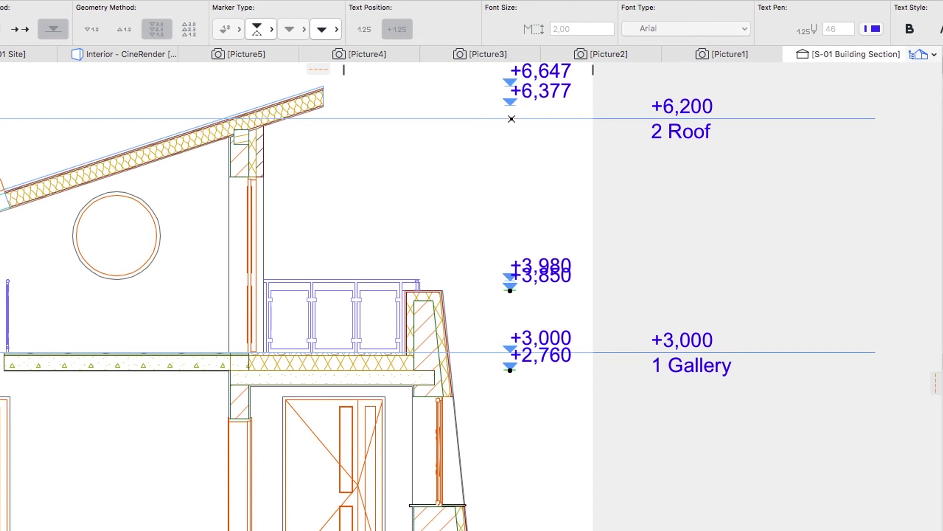
click(511, 109)
click(272, 35)
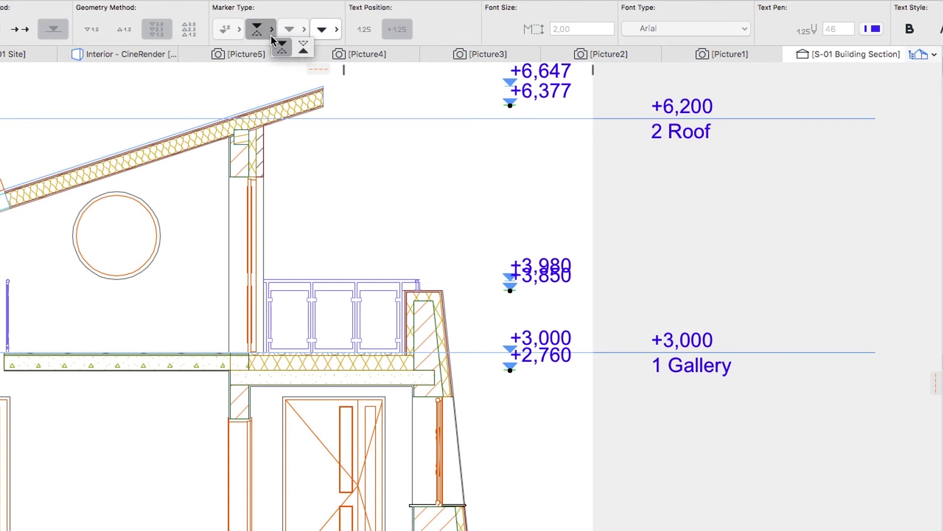
click(303, 49)
key(Escape)
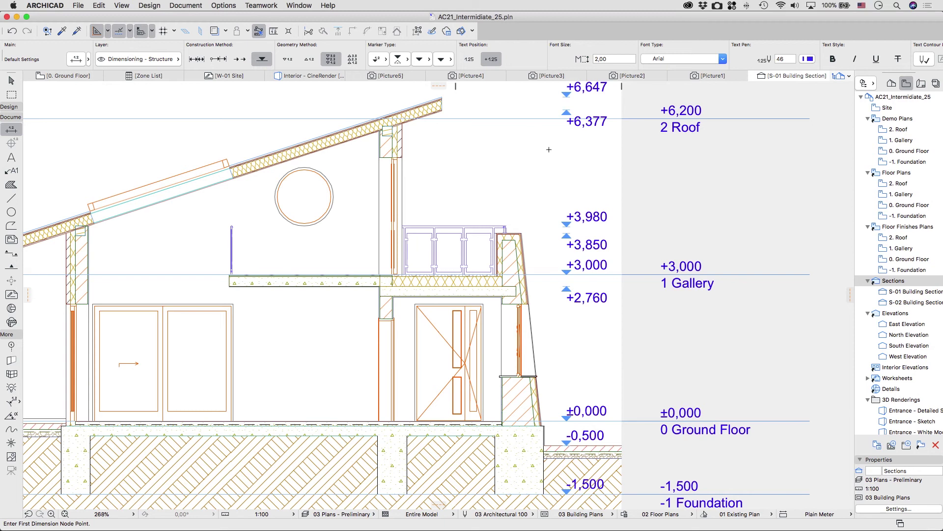
click(580, 241)
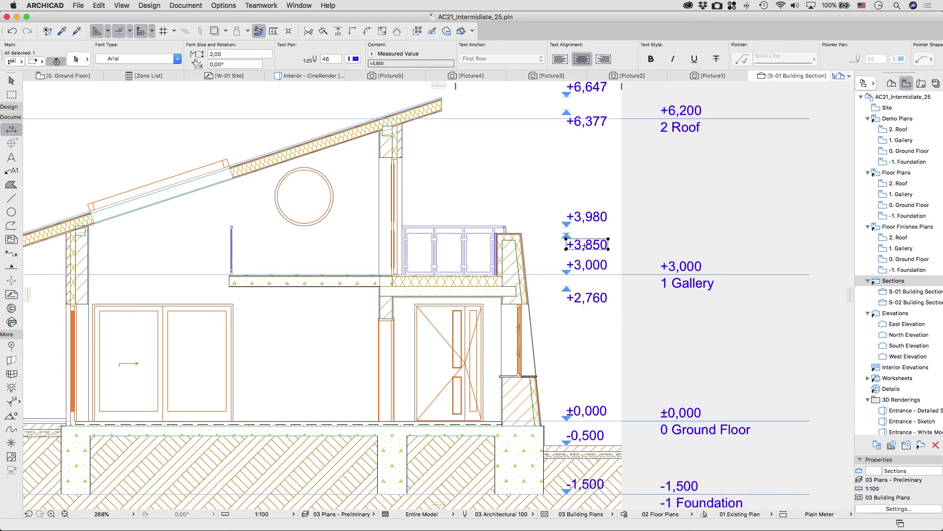
scroll(572, 247, up, 5)
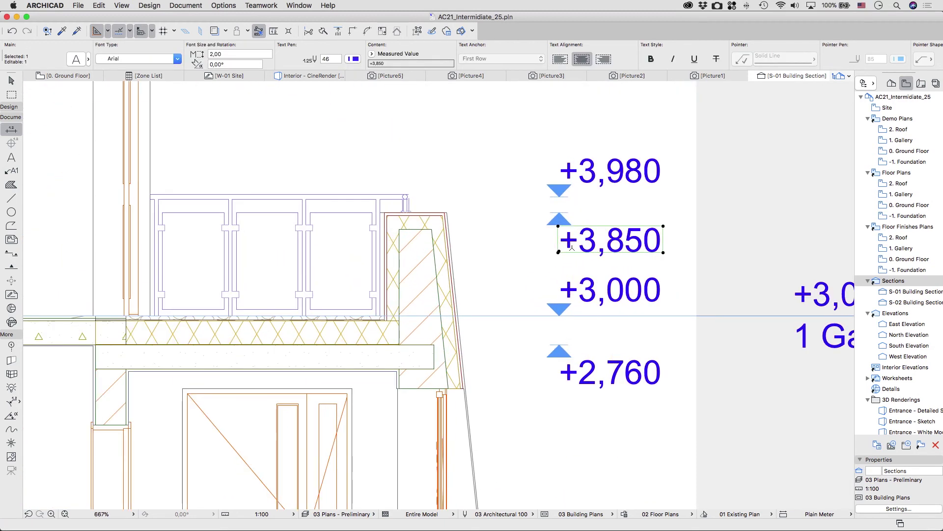
click(559, 252)
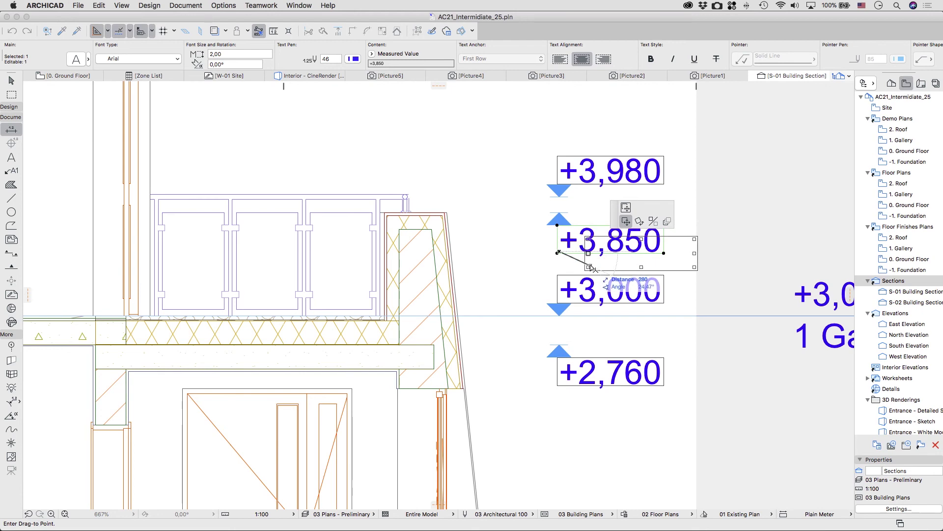
key(Escape)
key(super+apostrophe)
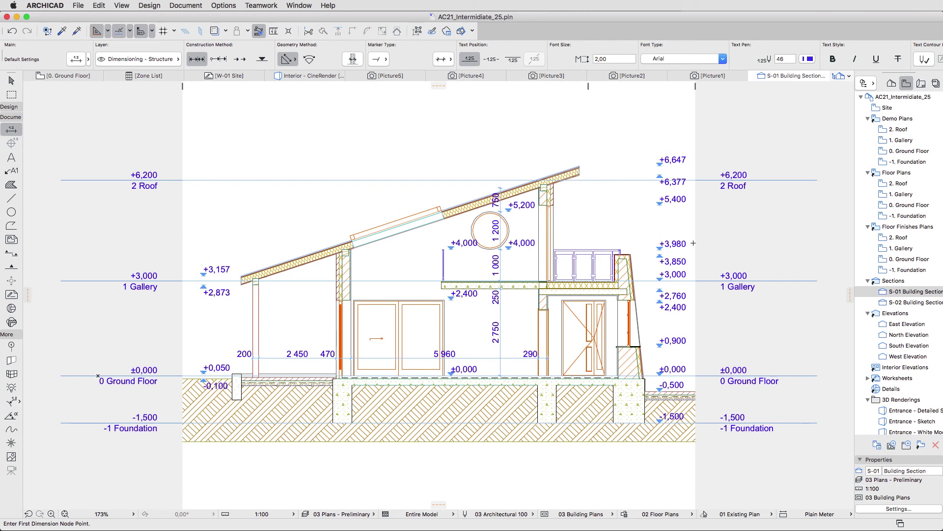
Review the S-02 Building Section's dimensions, then switch back to S-01
double_click(861, 304)
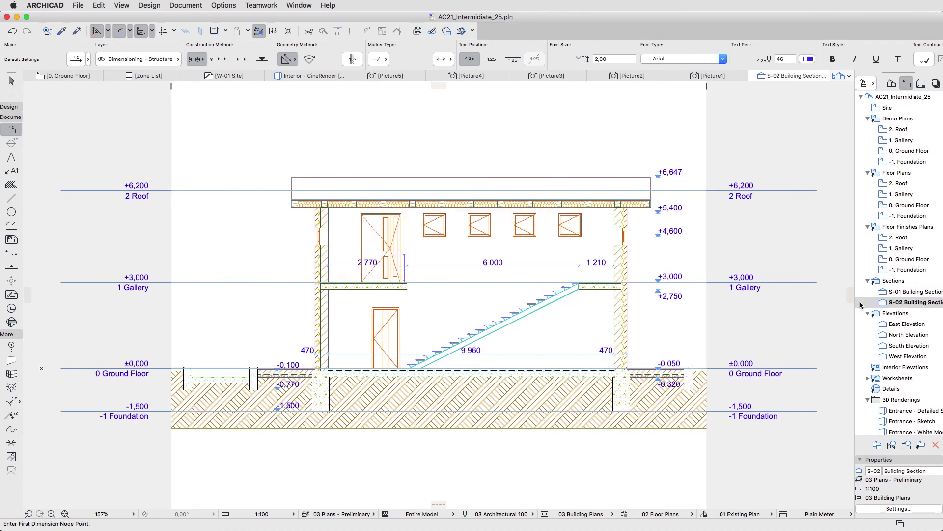
double_click(862, 294)
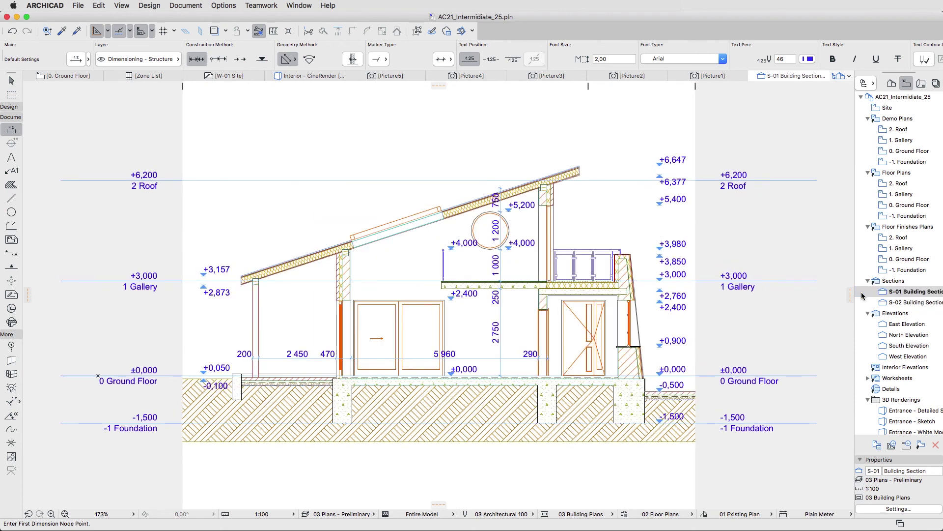